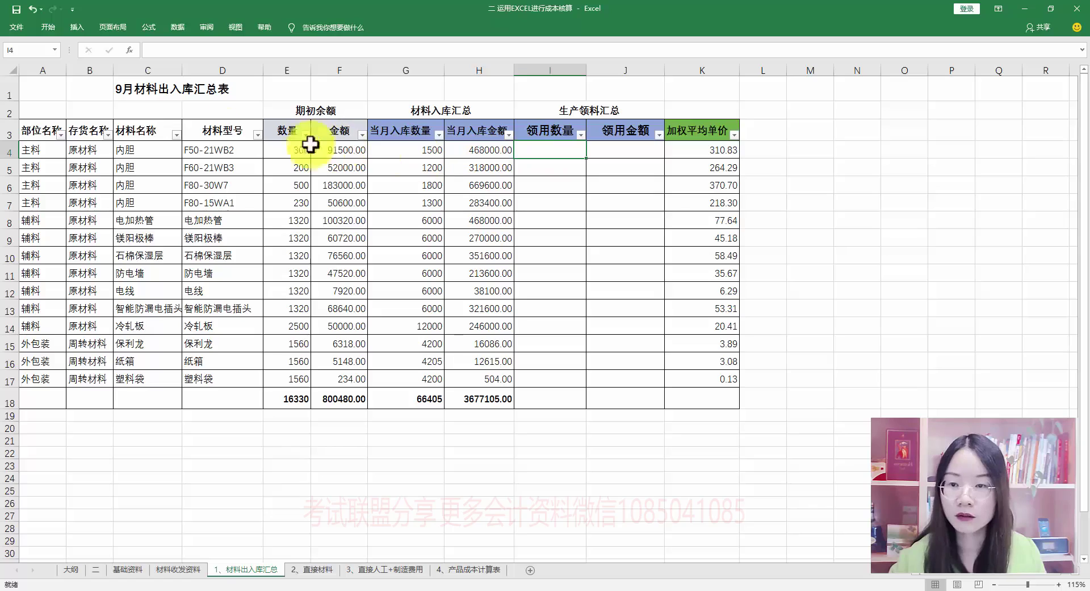
# Start a SUMIFS function in I4 and set its sum range to 材料收发资料!$K$3:$K$62 with absolute references
pyautogui.click(130, 50)
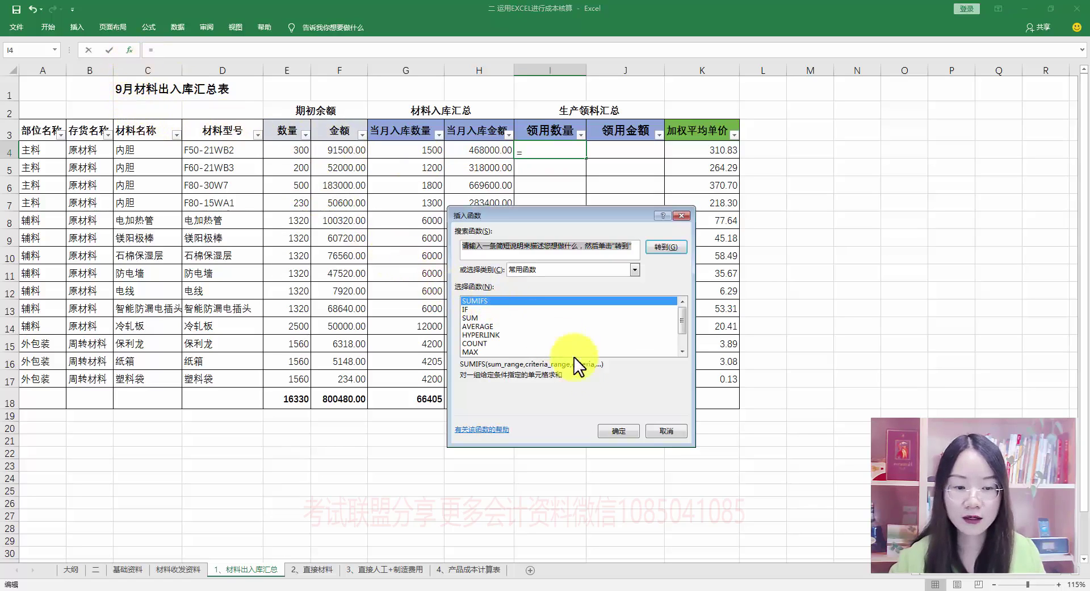
pyautogui.click(606, 429)
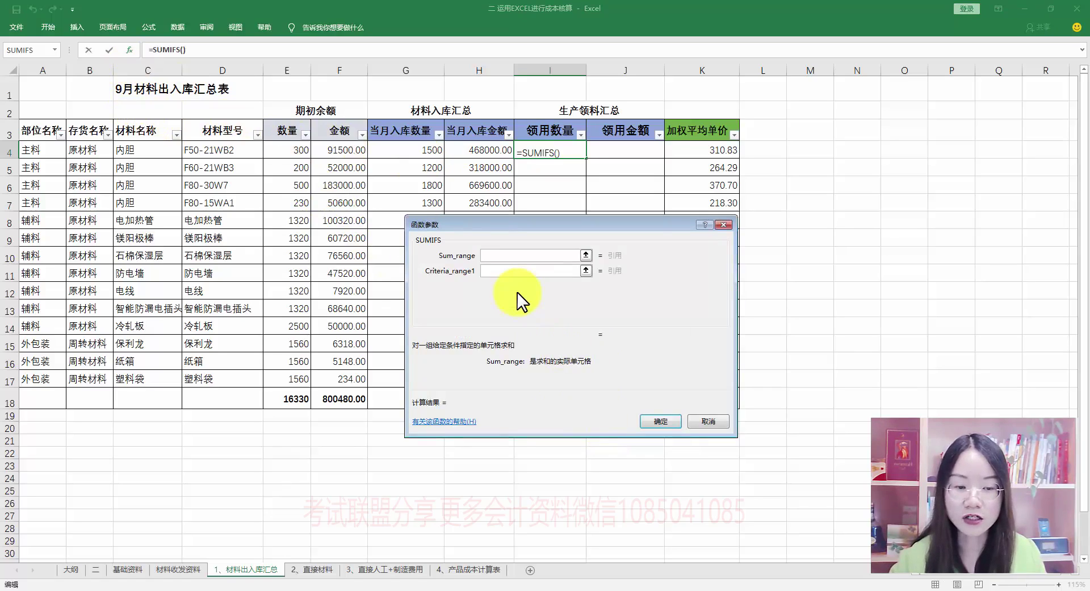
pyautogui.click(174, 569)
pyautogui.scroll(11, 391, 358)
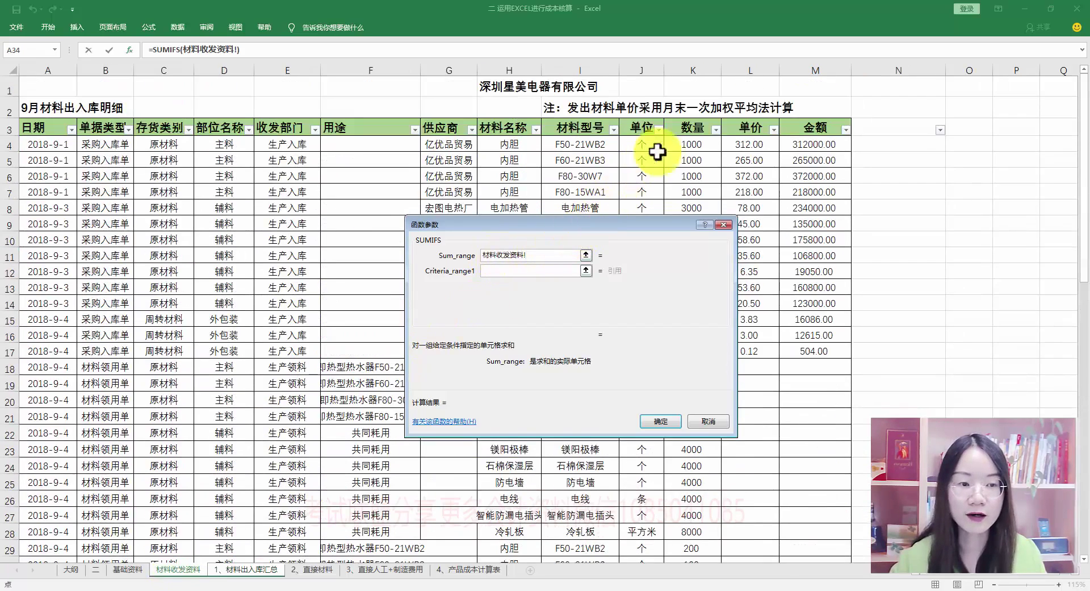
pyautogui.click(687, 129)
pyautogui.hotkey('ctrl', 'shift', 'Down')
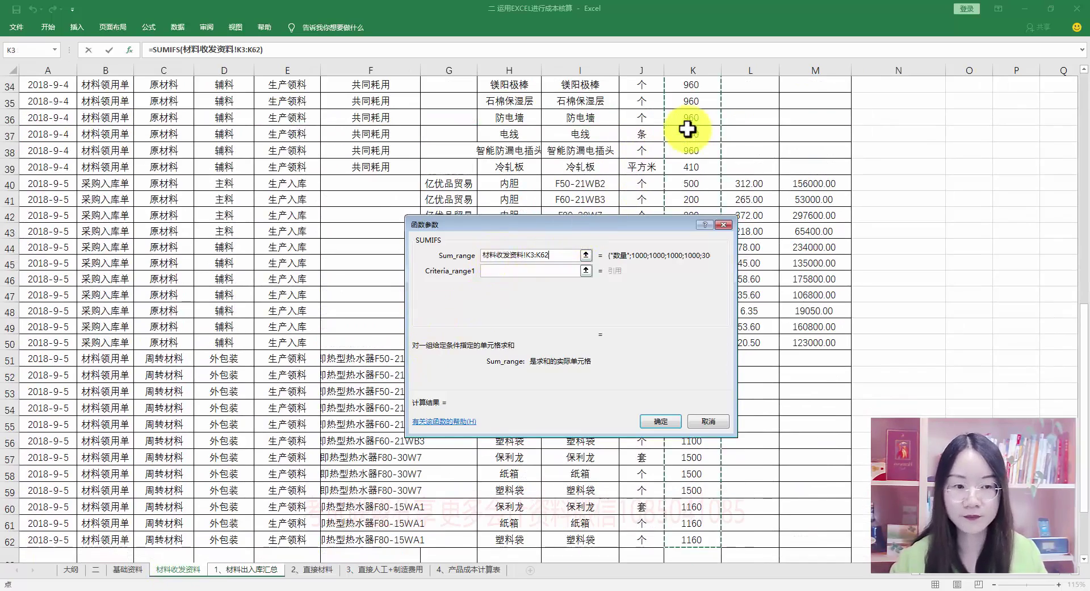
pyautogui.press('F4')
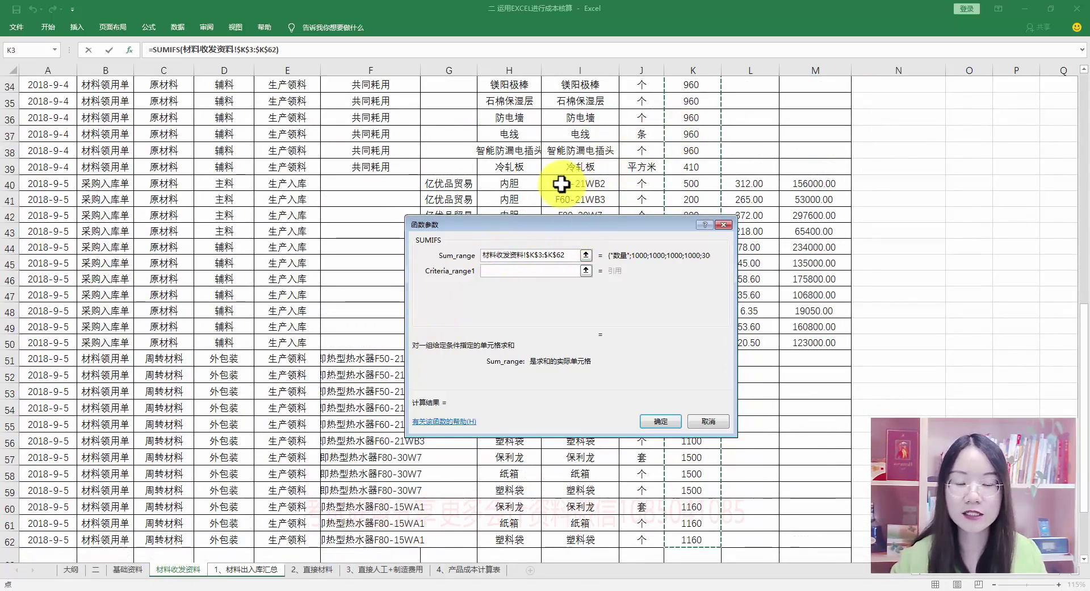
# Set the first criteria range to the 单据类型 column, 材料收发资料!$B$3:$B$62, with absolute references
pyautogui.click(494, 273)
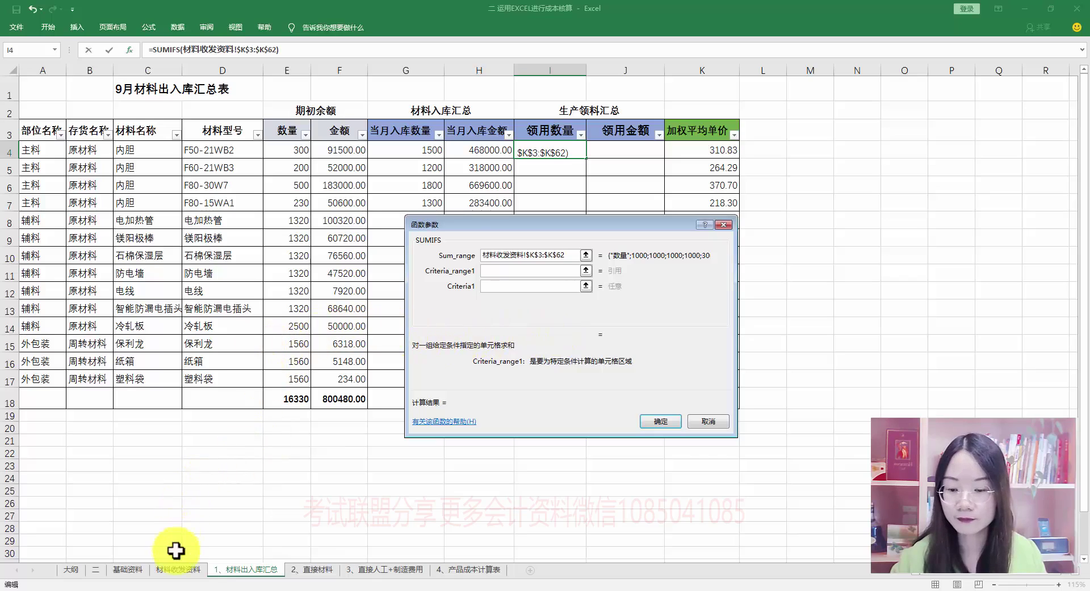
pyautogui.click(178, 569)
pyautogui.scroll(11, 165, 466)
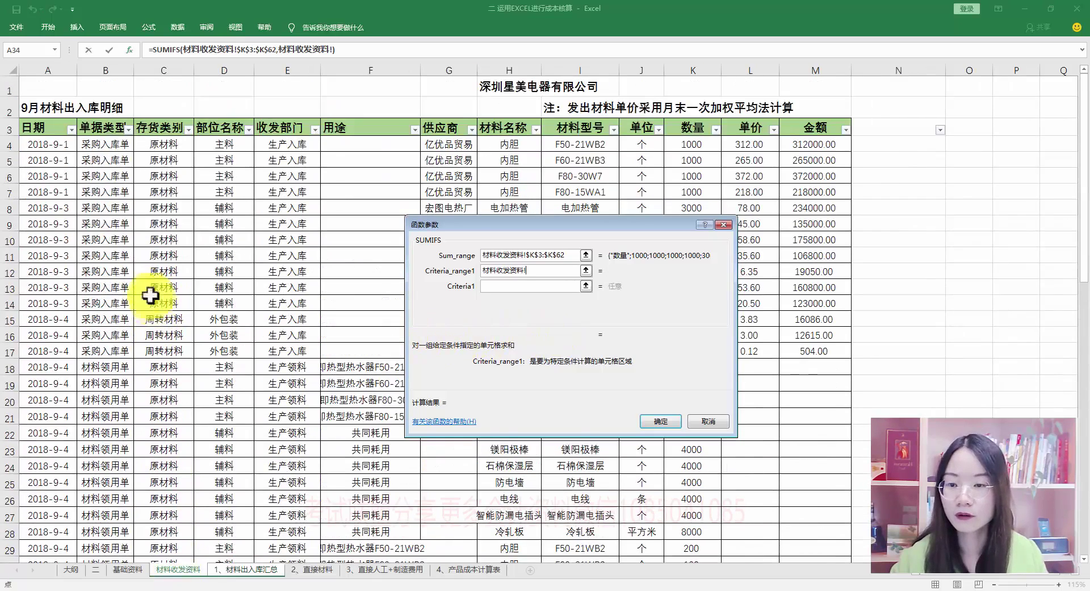
pyautogui.click(114, 126)
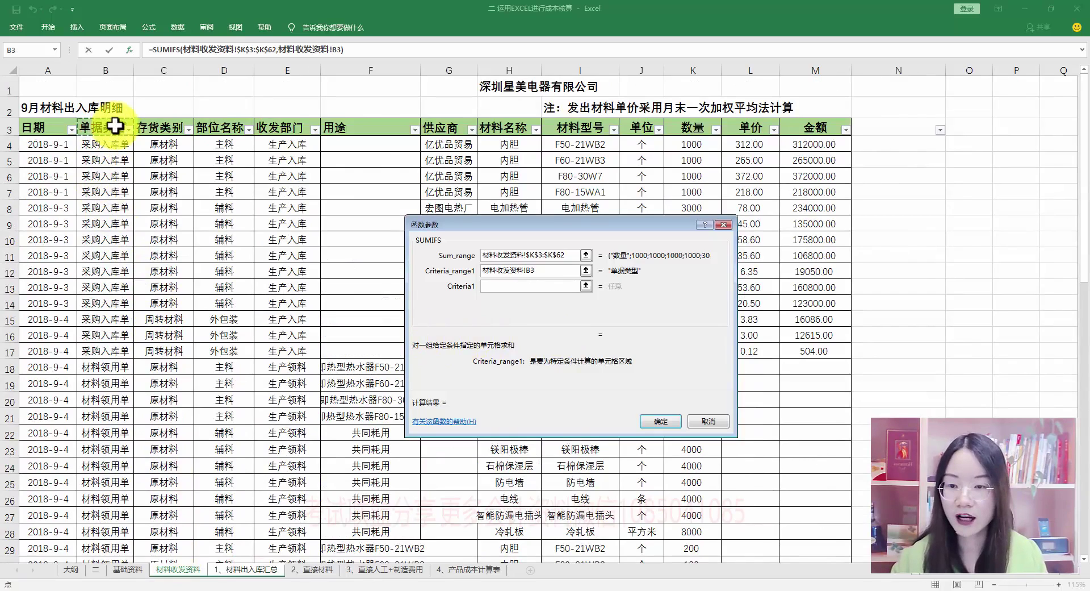
pyautogui.hotkey('ctrl', 'shift', 'Down')
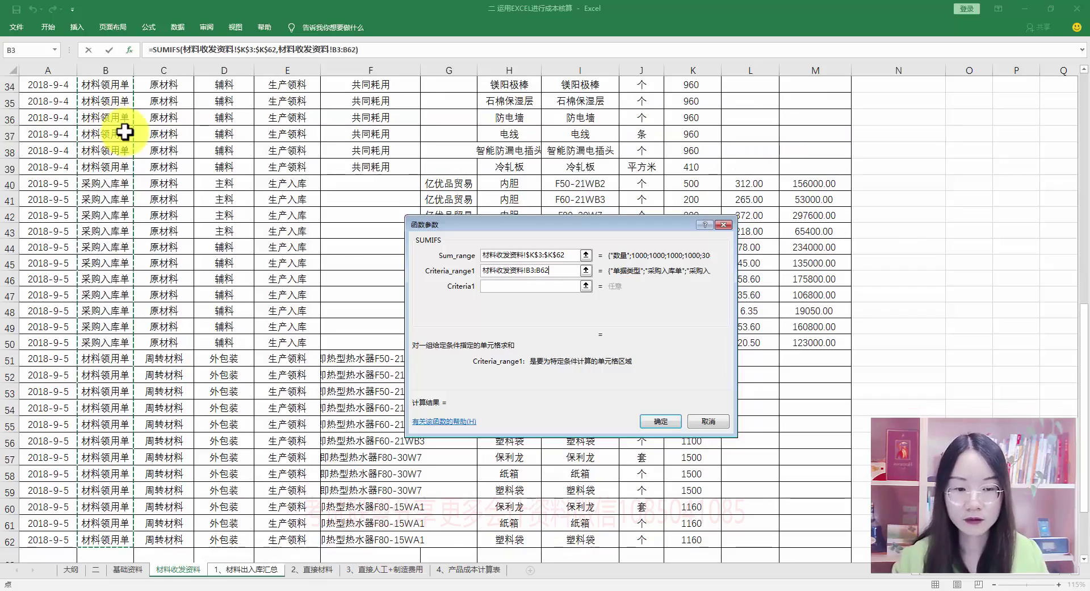
pyautogui.press('F4')
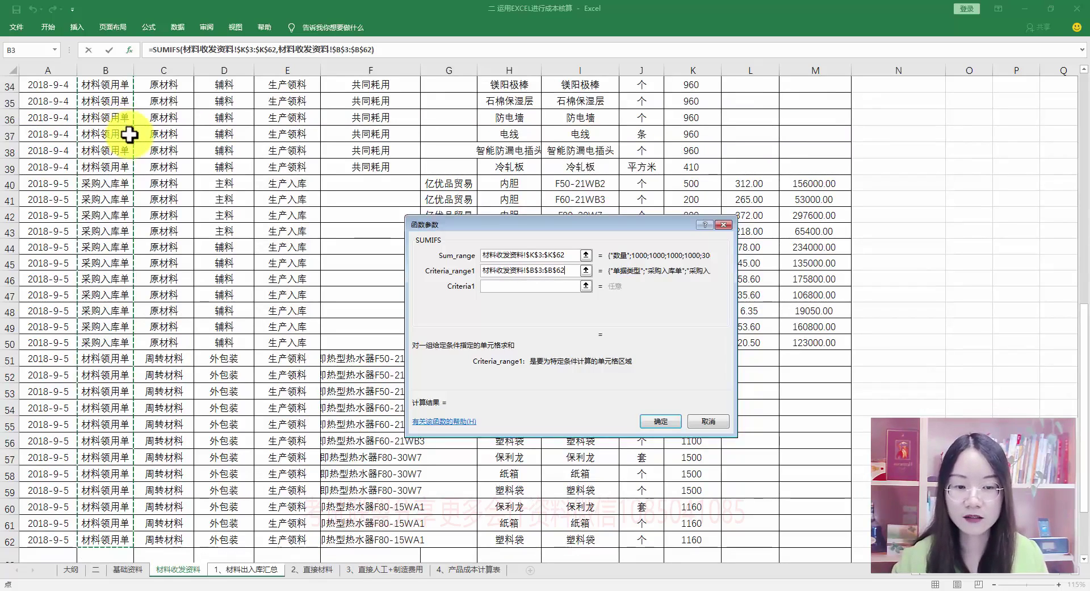
# Enter 材料领用单 as the first criterion of the SUMIFS function
pyautogui.click(493, 286)
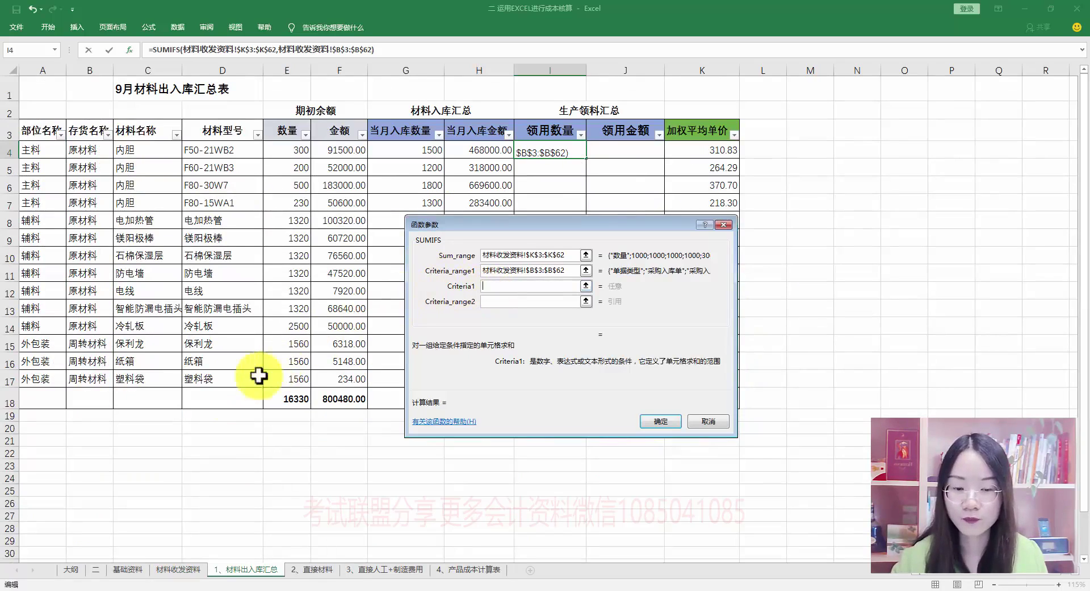
pyautogui.click(177, 570)
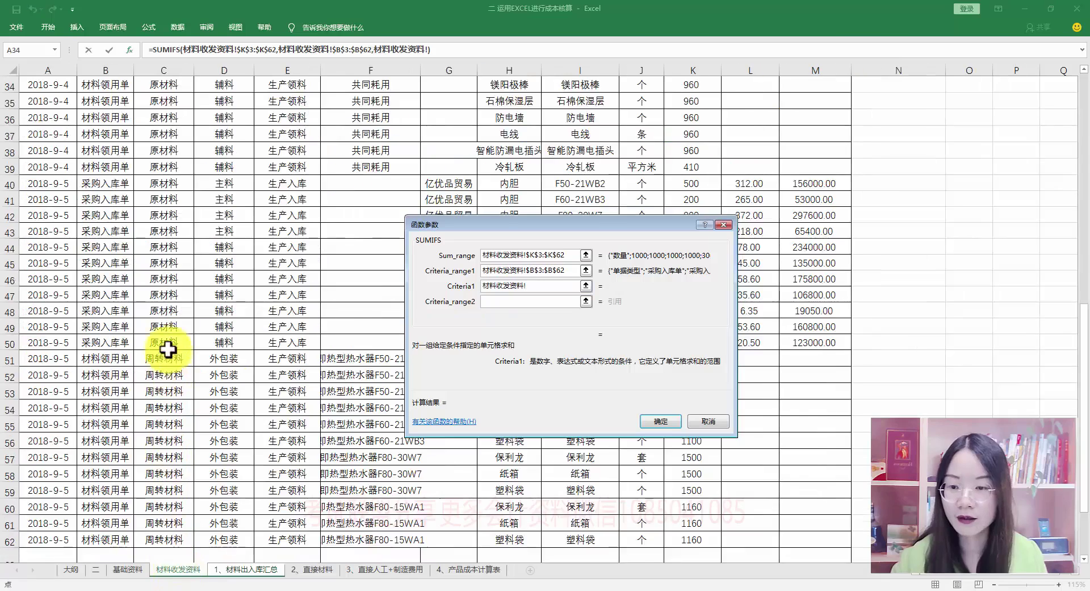
pyautogui.scroll(5, 165, 333)
pyautogui.scroll(1, 141, 264)
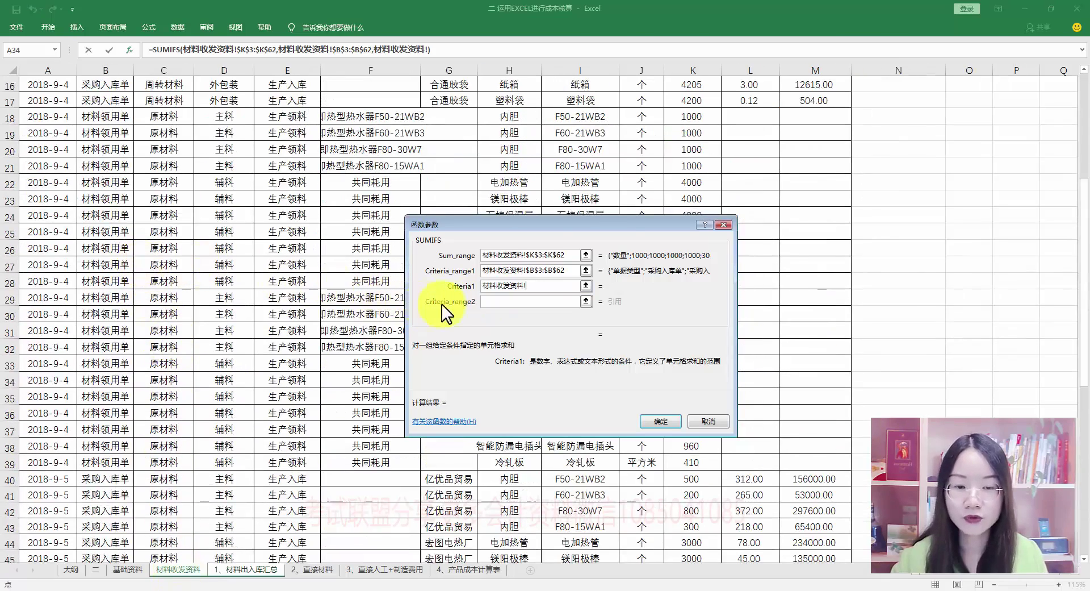
pyautogui.doubleClick(501, 286)
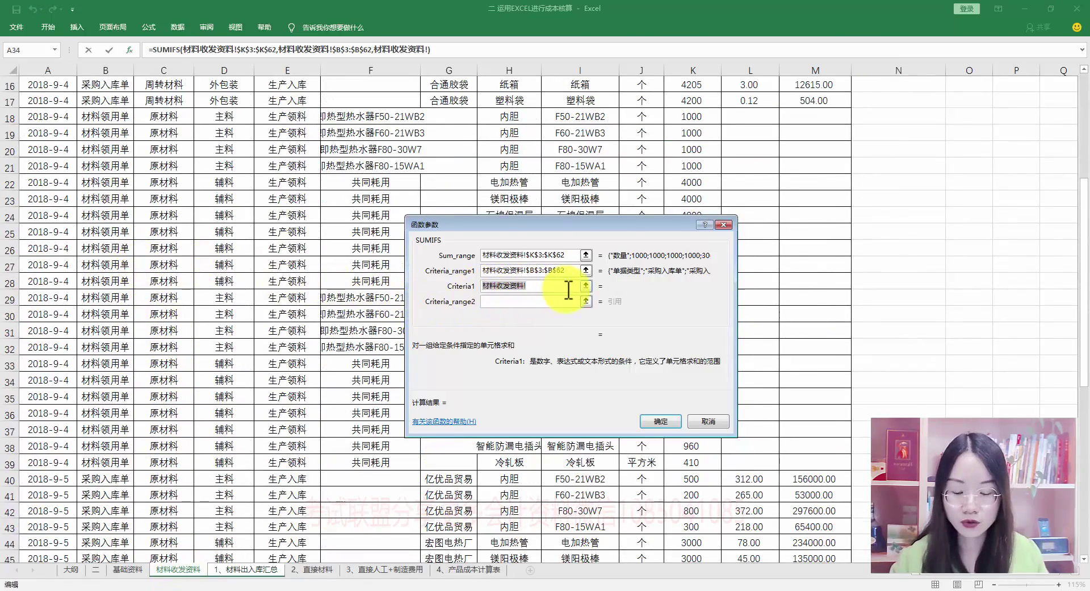
pyautogui.write('材料')
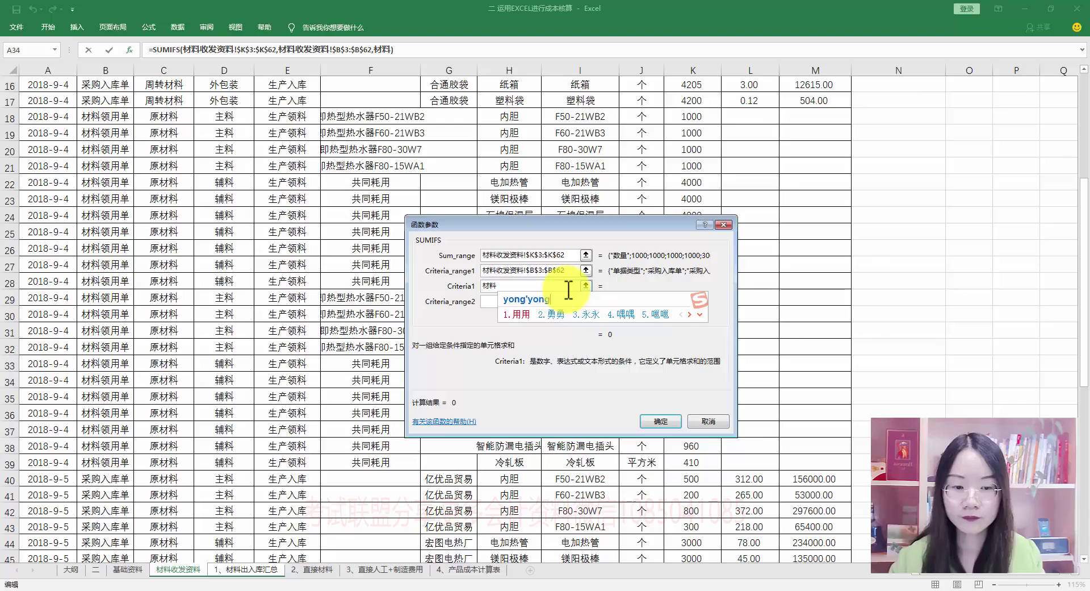
pyautogui.press('BackSpace')
pyautogui.press('BackSpace')
pyautogui.press('BackSpace')
pyautogui.press('BackSpace')
pyautogui.press('BackSpace')
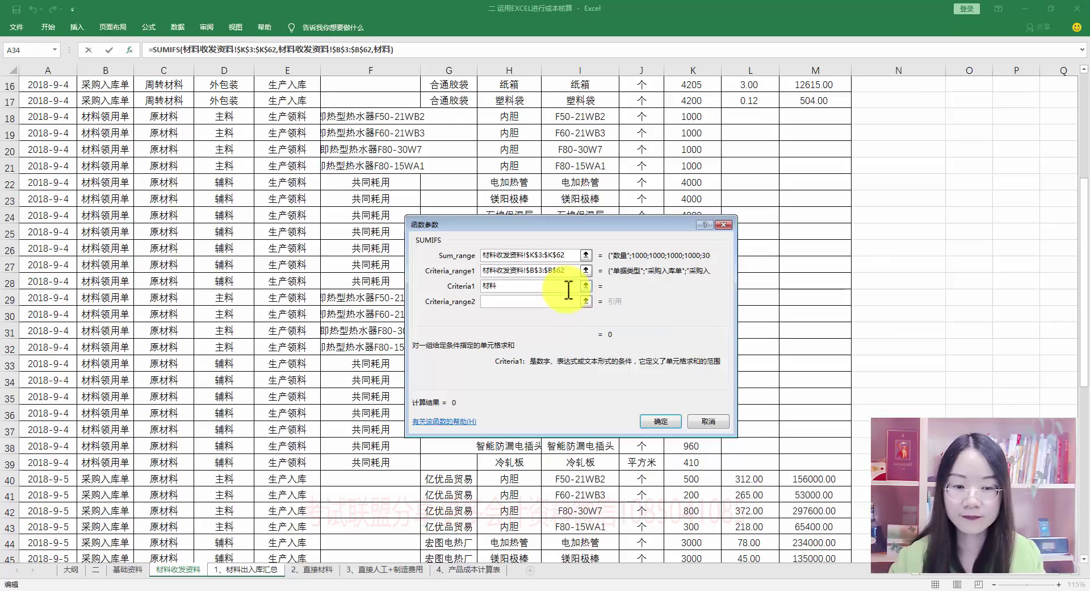
pyautogui.write('领用单')
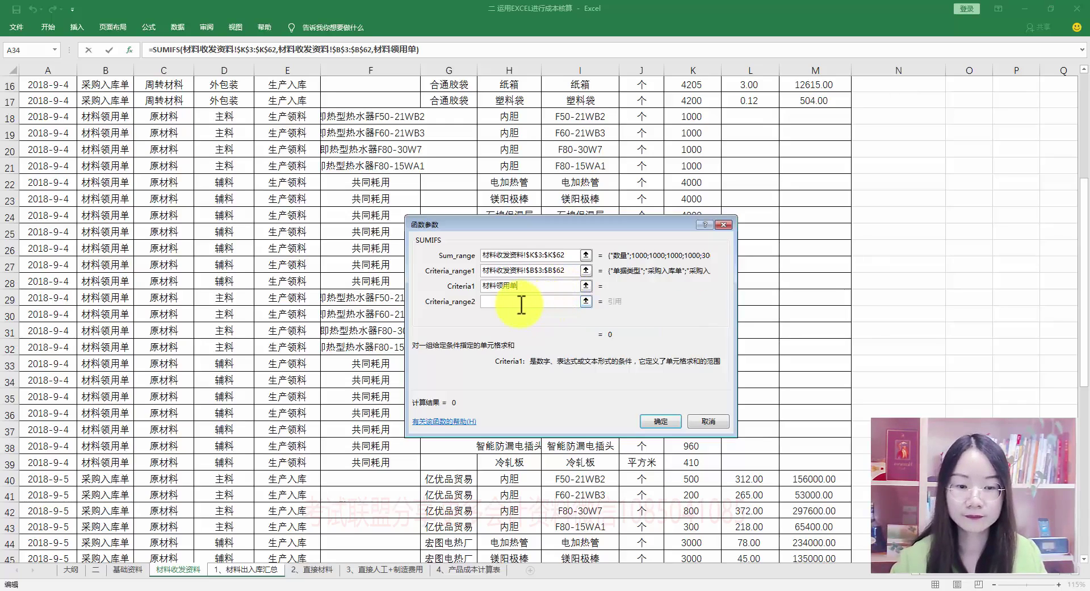
# Set the second criteria range to the 材料型号 column, 材料收发资料!$I$3:$I$62, with absolute references
pyautogui.click(519, 304)
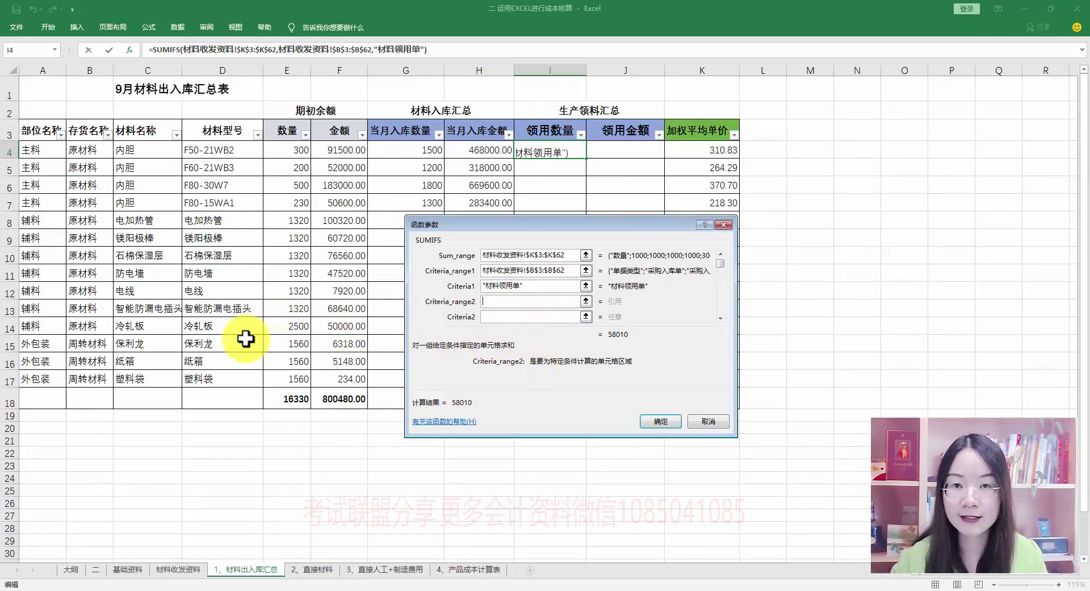
pyautogui.click(170, 569)
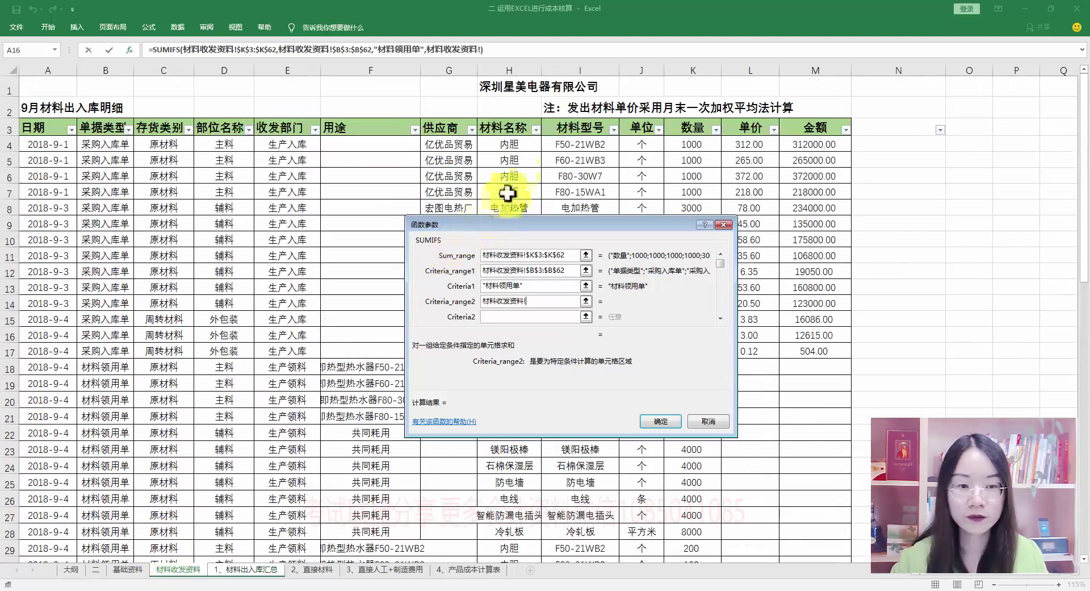
pyautogui.click(570, 127)
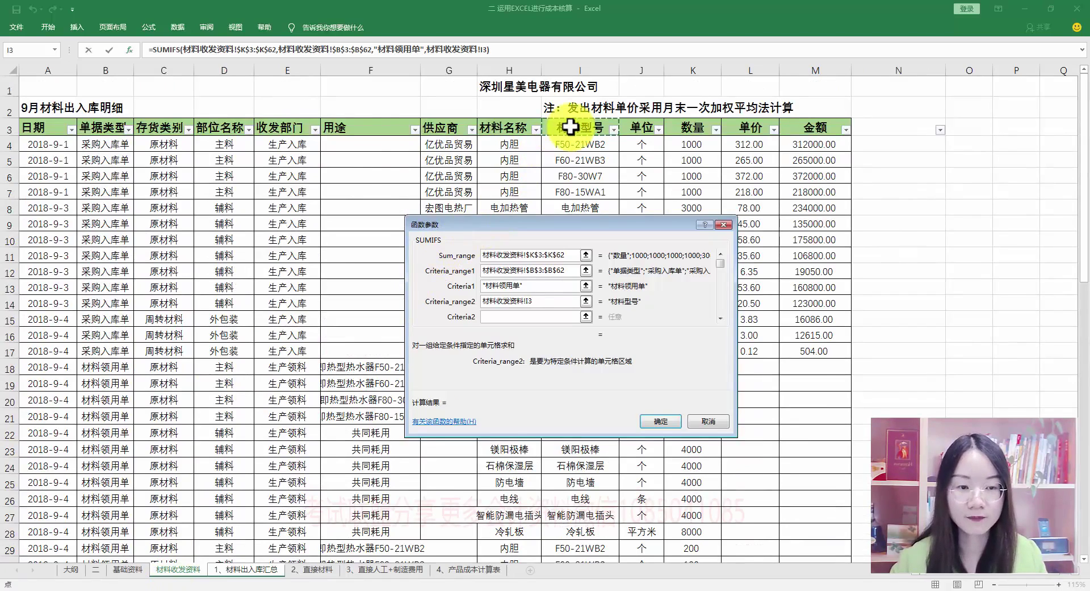
pyautogui.hotkey('ctrl', 'shift', 'Down')
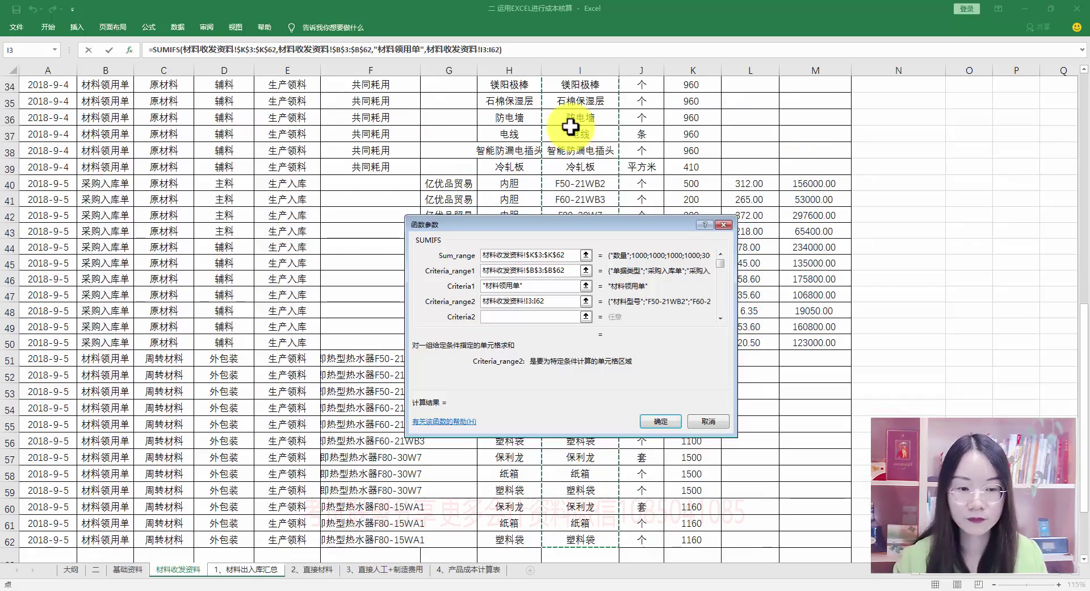
pyautogui.press('F4')
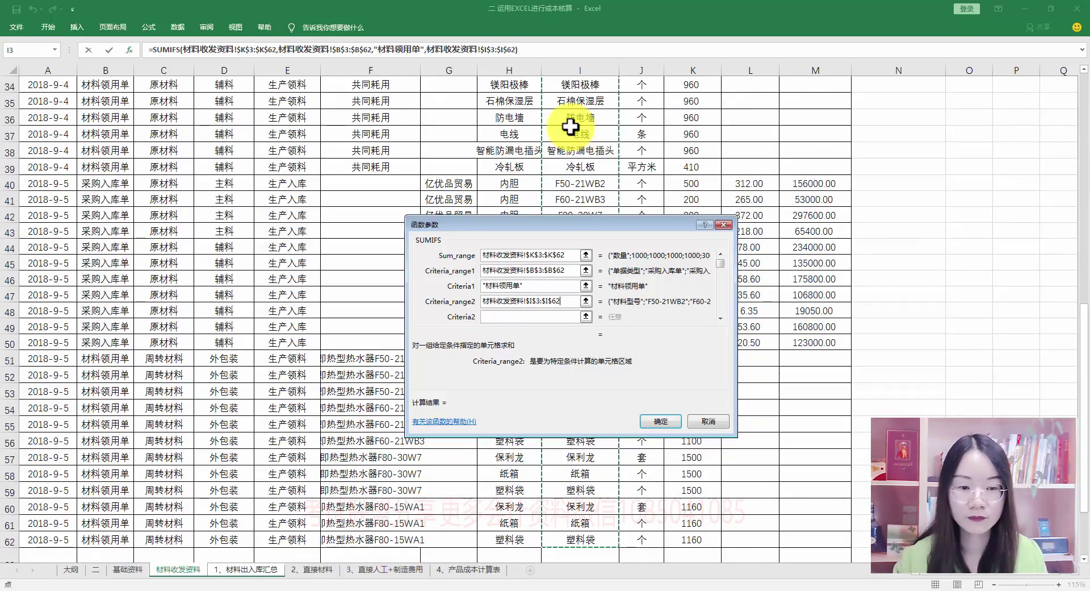
# Set the second criterion to the model cell $D4 with only its column locked, and complete the function
pyautogui.click(500, 316)
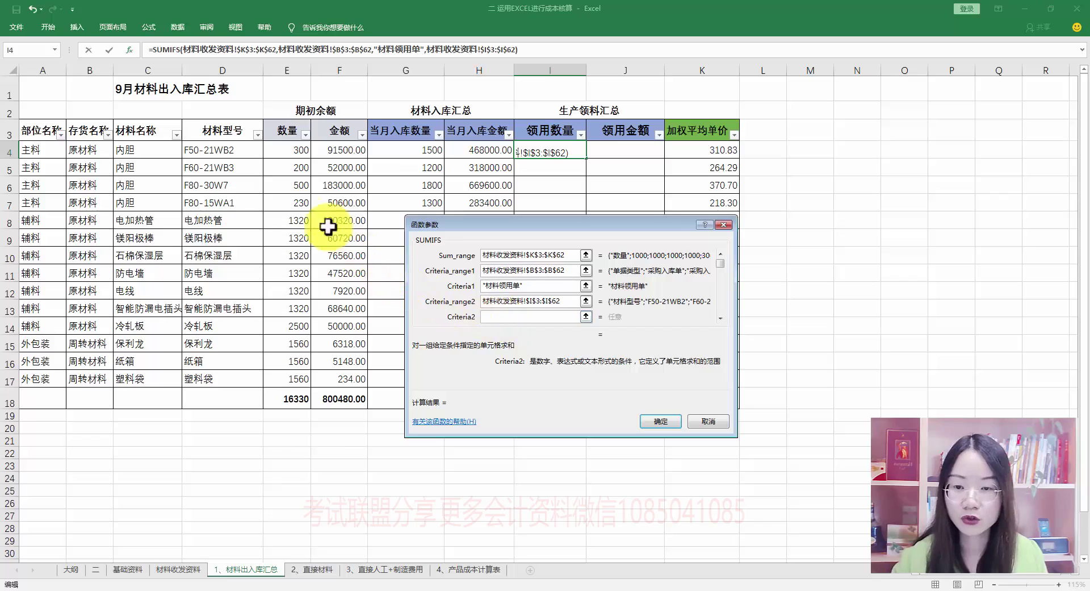
pyautogui.click(234, 150)
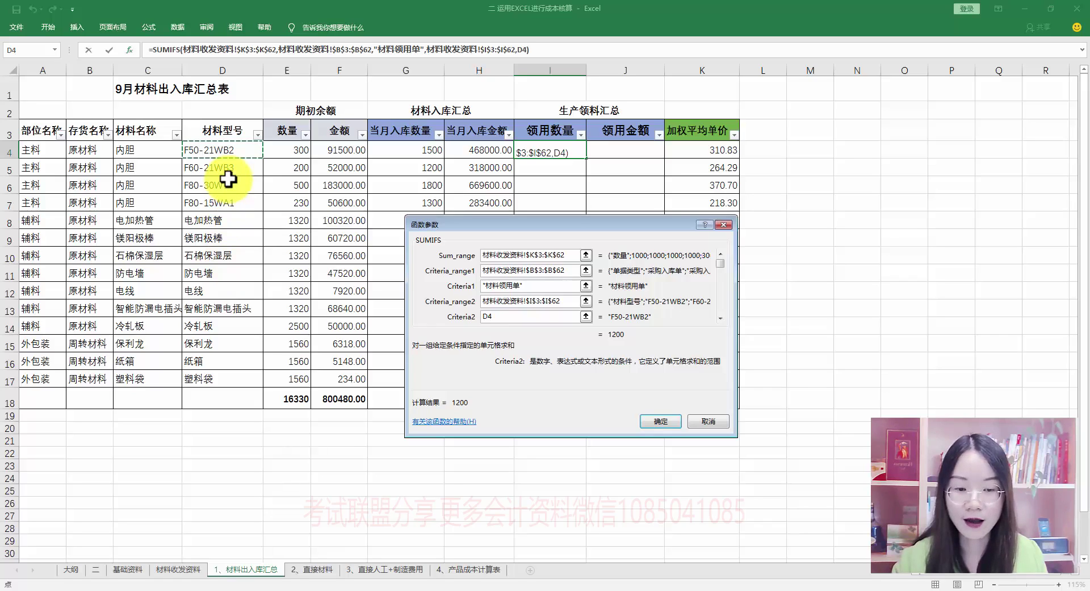
pyautogui.press('F4')
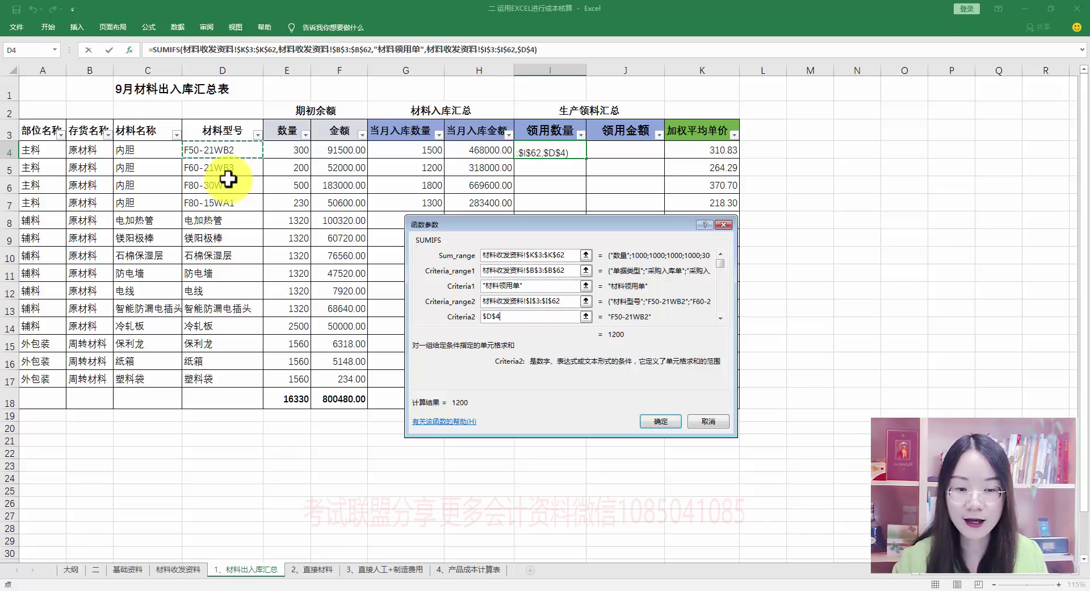
pyautogui.press('F4')
pyautogui.press('F4')
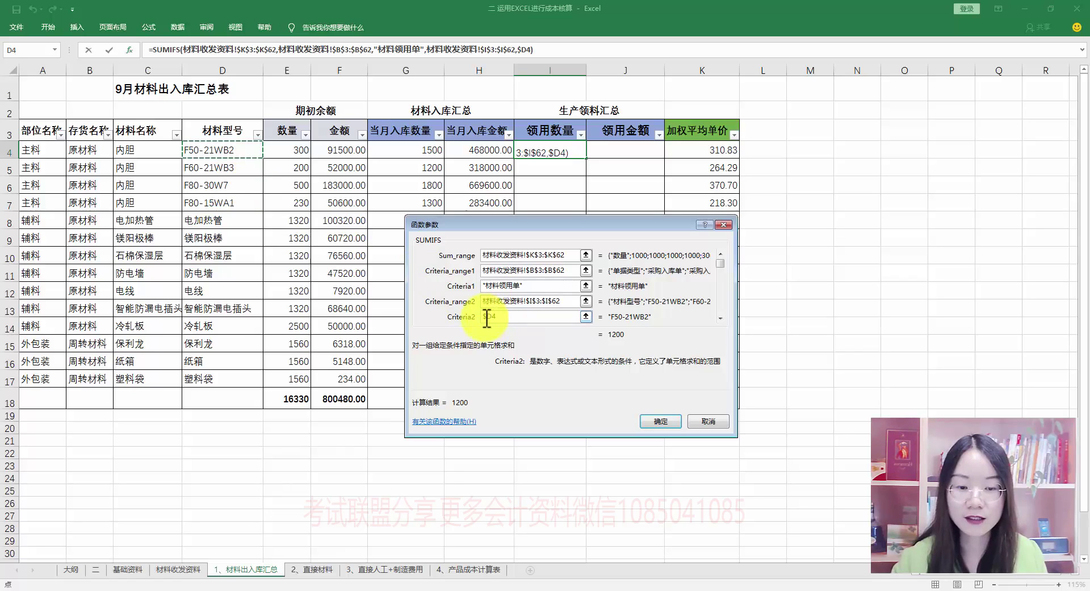
pyautogui.click(658, 421)
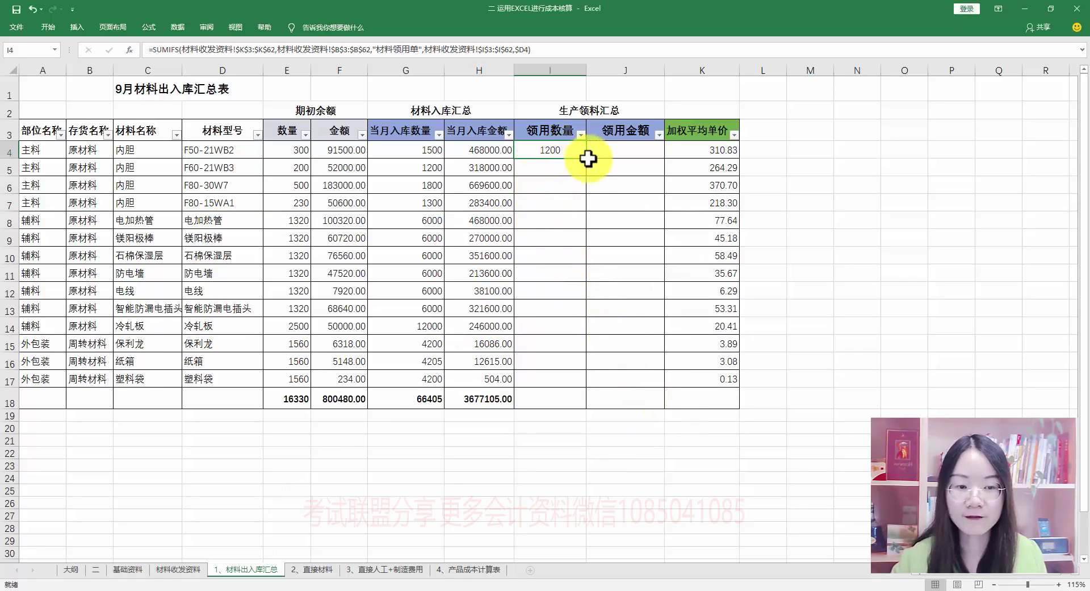
# Fill the 领用数量 formula from I4 down to I17 and extend the row 18 totals across to J18
pyautogui.moveTo(585, 157); pyautogui.dragTo(583, 382)
pyautogui.moveTo(433, 399); pyautogui.dragTo(658, 409)
pyautogui.click(586, 433)
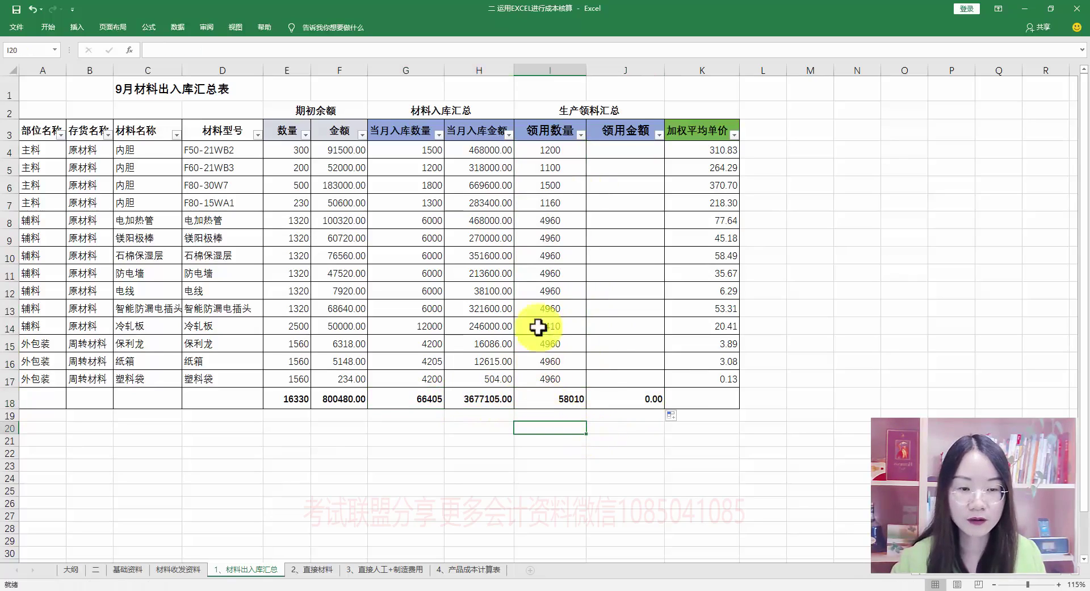
pyautogui.moveTo(555, 155); pyautogui.dragTo(582, 375)
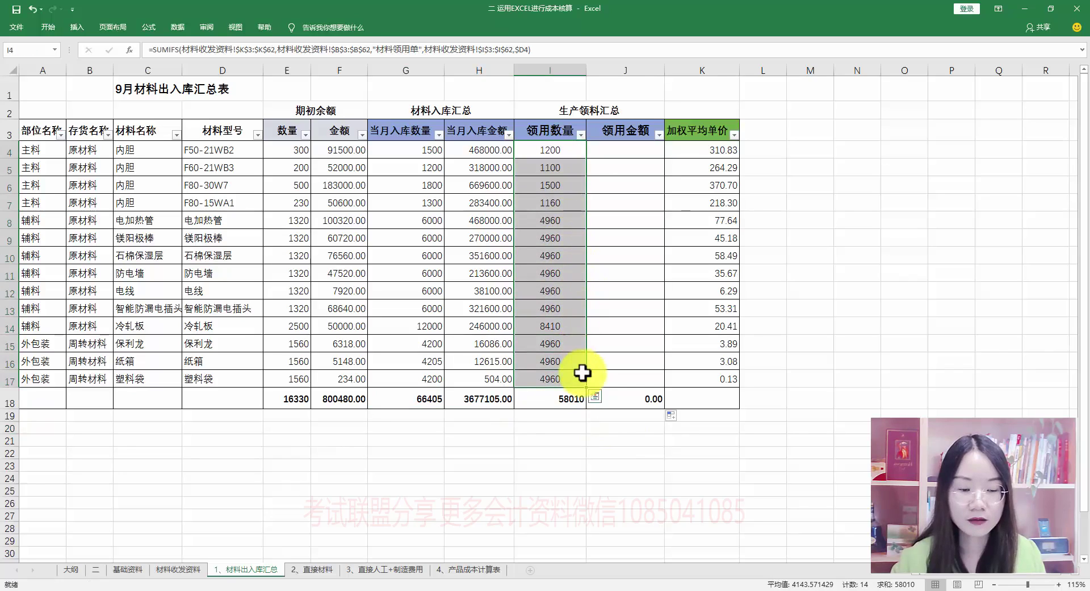
pyautogui.click(463, 453)
# On the 材料收发资料 sheet, filter the 单据类型 column to show only 材料领用单 records
pyautogui.click(170, 569)
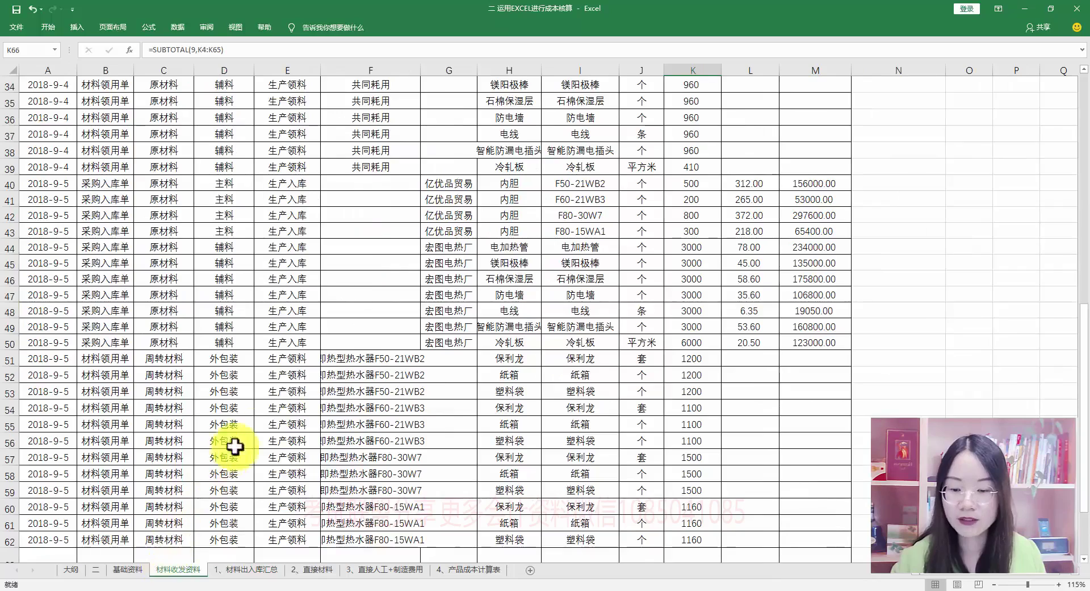
pyautogui.scroll(10, 255, 284)
pyautogui.click(129, 130)
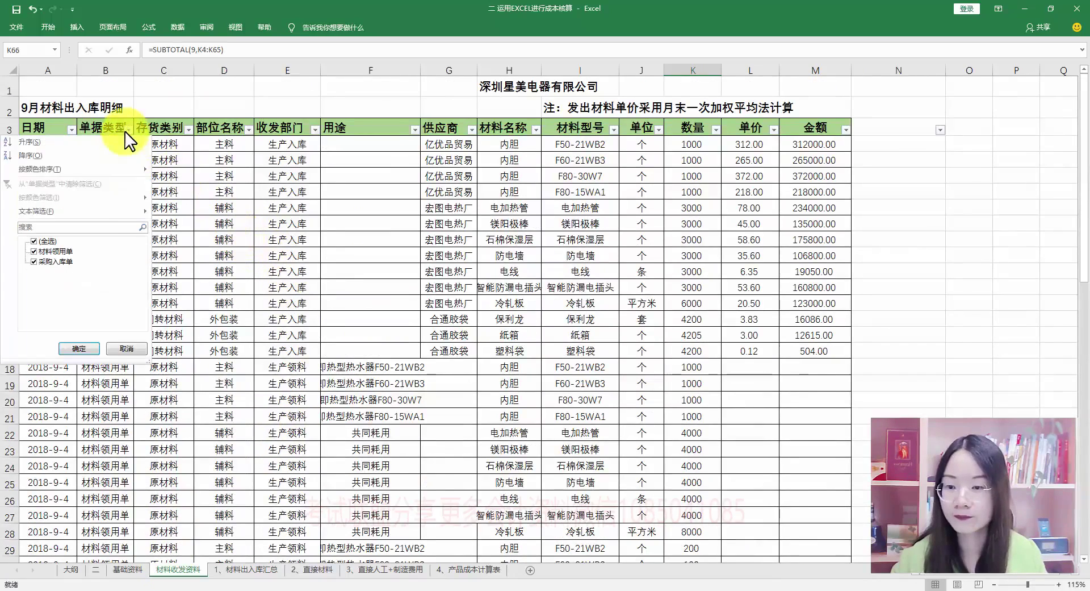
pyautogui.click(60, 261)
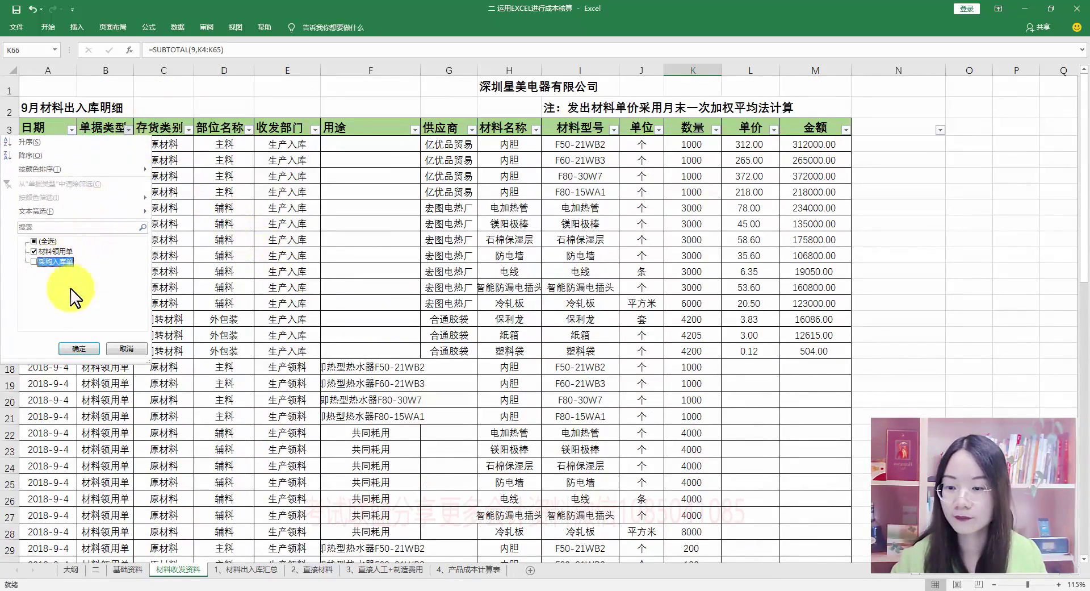
pyautogui.click(79, 348)
# Check the total of the filtered 数量 column in K66 and select K18:K65 to compare its sum
pyautogui.scroll(-4, 732, 313)
pyautogui.scroll(-4, 732, 313)
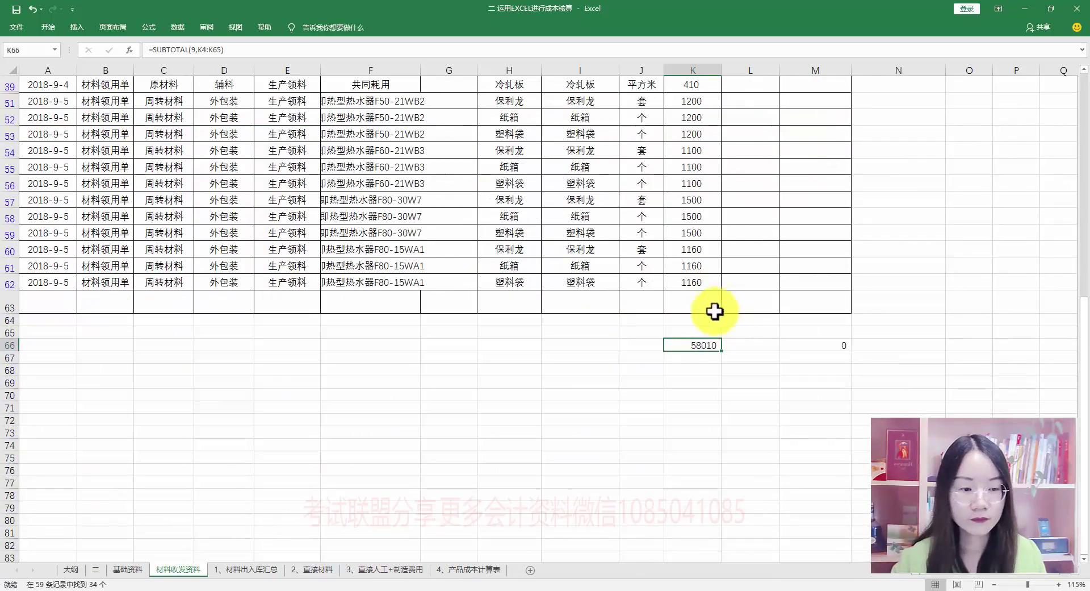
pyautogui.scroll(8, 685, 346)
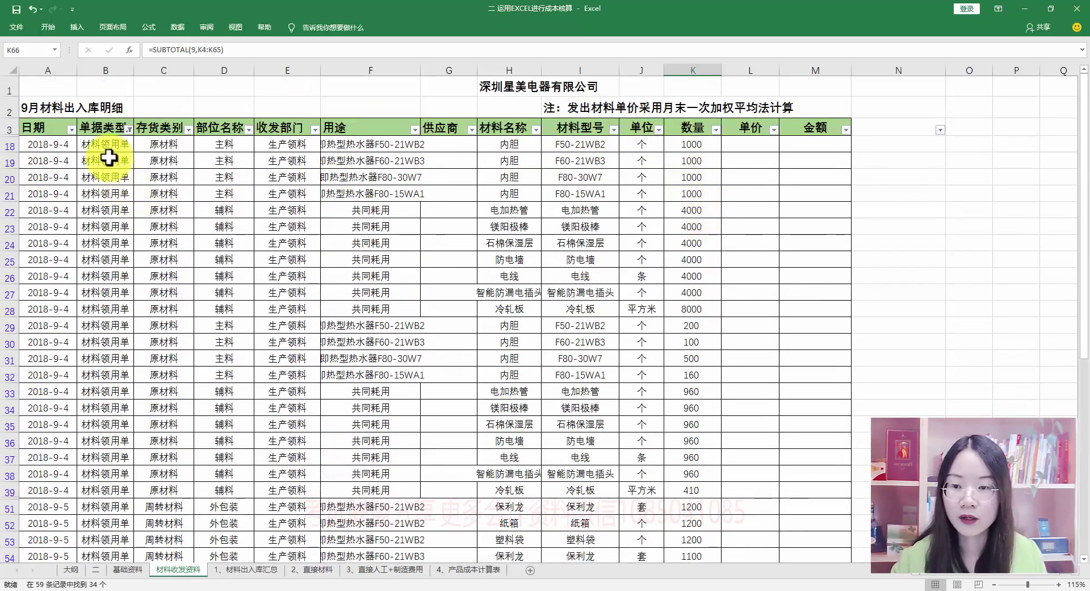
pyautogui.moveTo(691, 144); pyautogui.dragTo(691, 562)
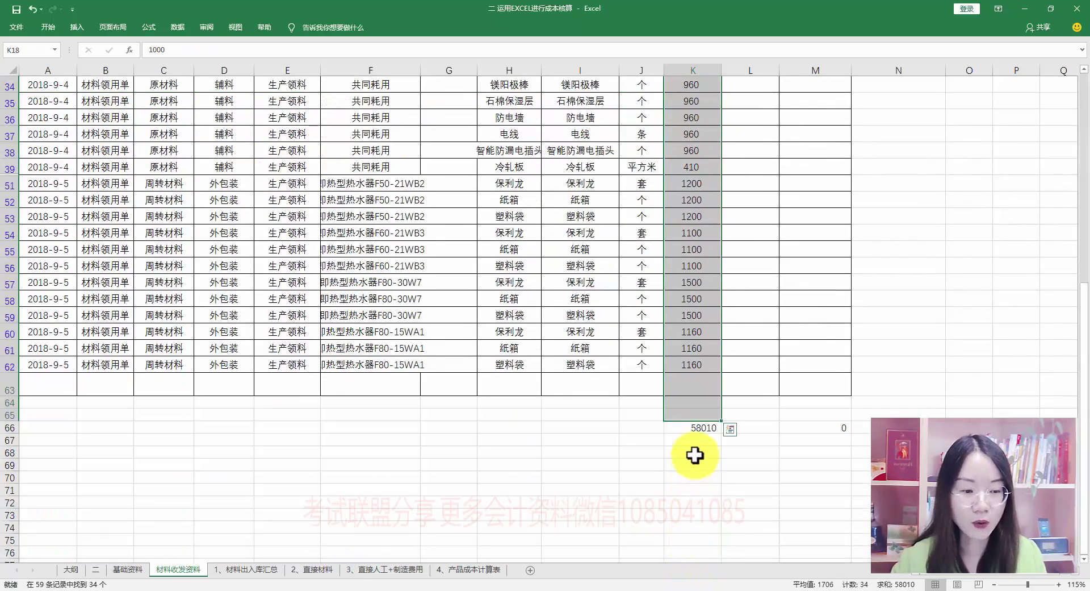
# On the 1、材料出入库汇总 sheet, compute the first 领用金额 in J4 as quantity times weighted average price with =I4*K4
pyautogui.click(246, 569)
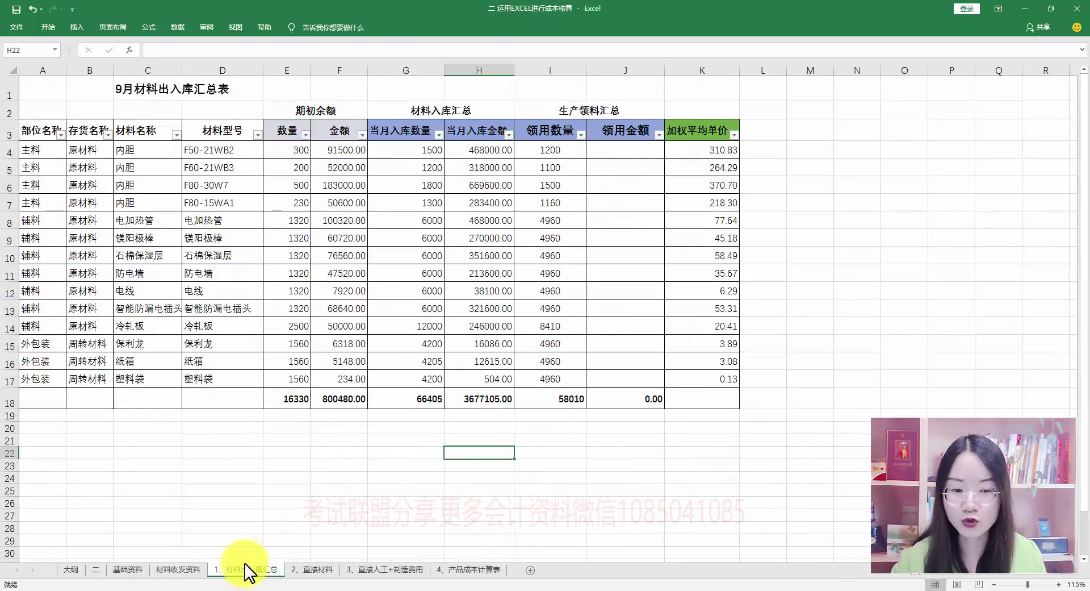
pyautogui.click(572, 424)
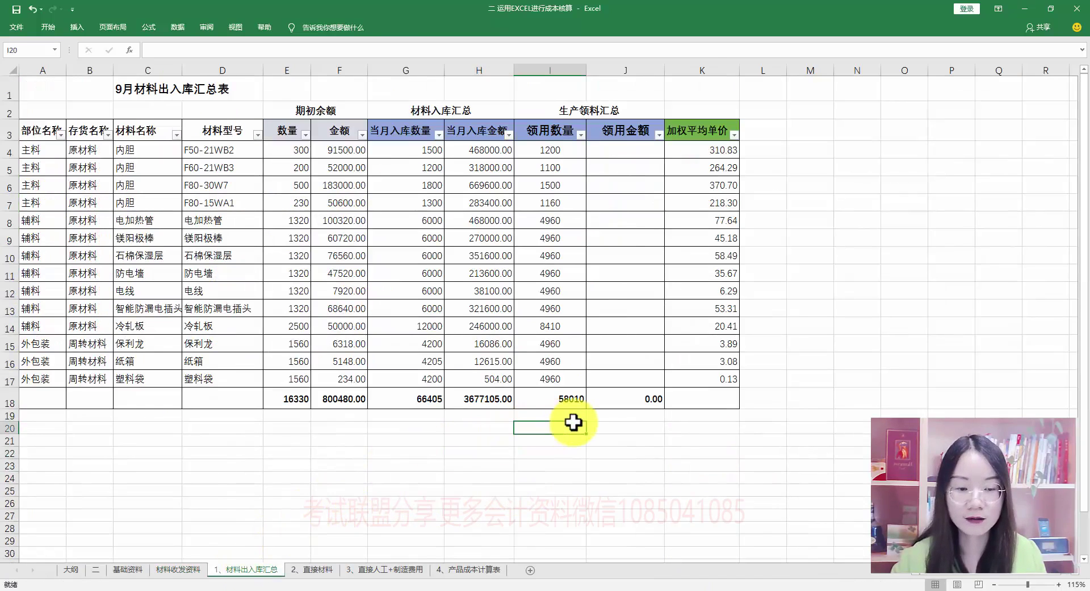
pyautogui.click(616, 154)
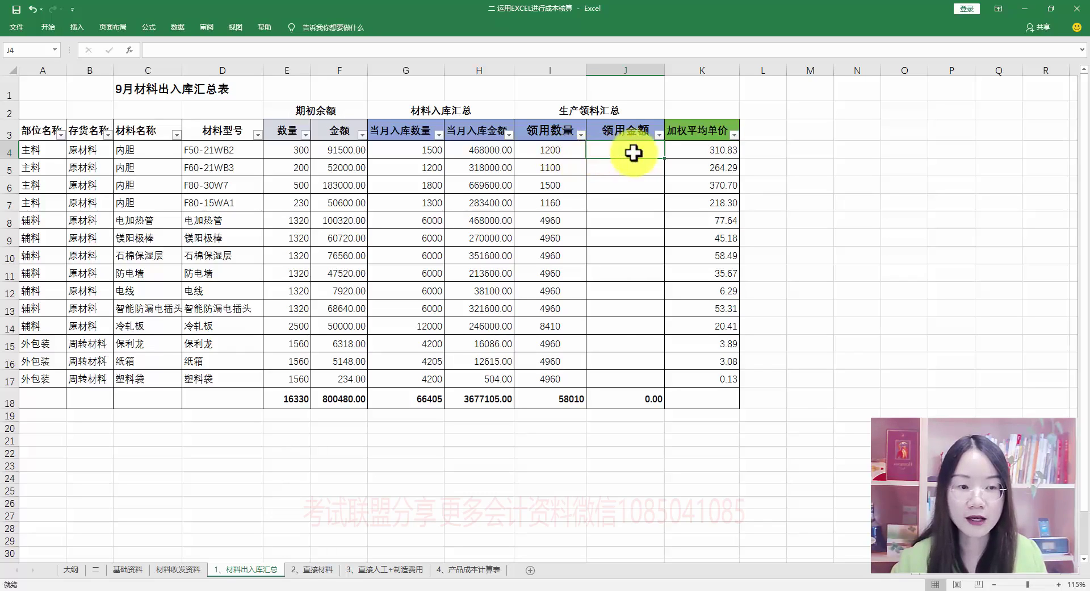
pyautogui.write('=')
pyautogui.click(548, 151)
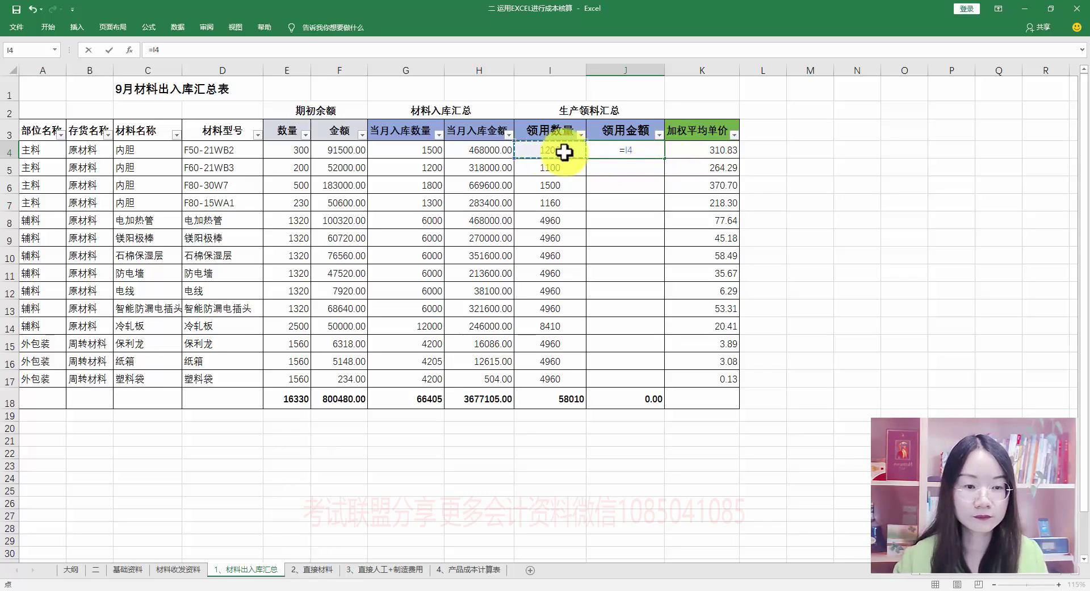
pyautogui.write('*')
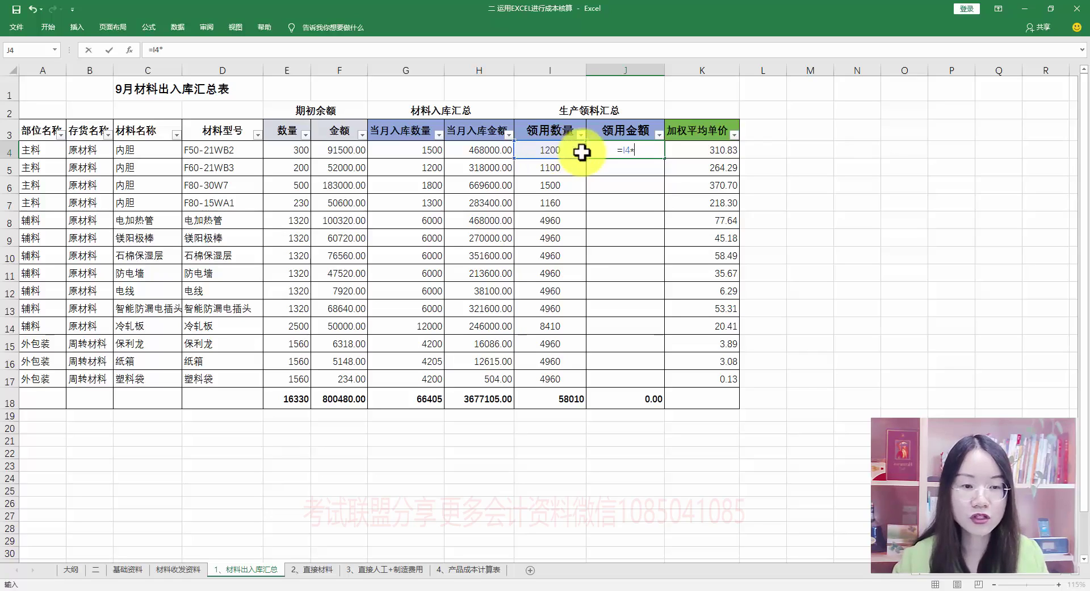
pyautogui.click(718, 149)
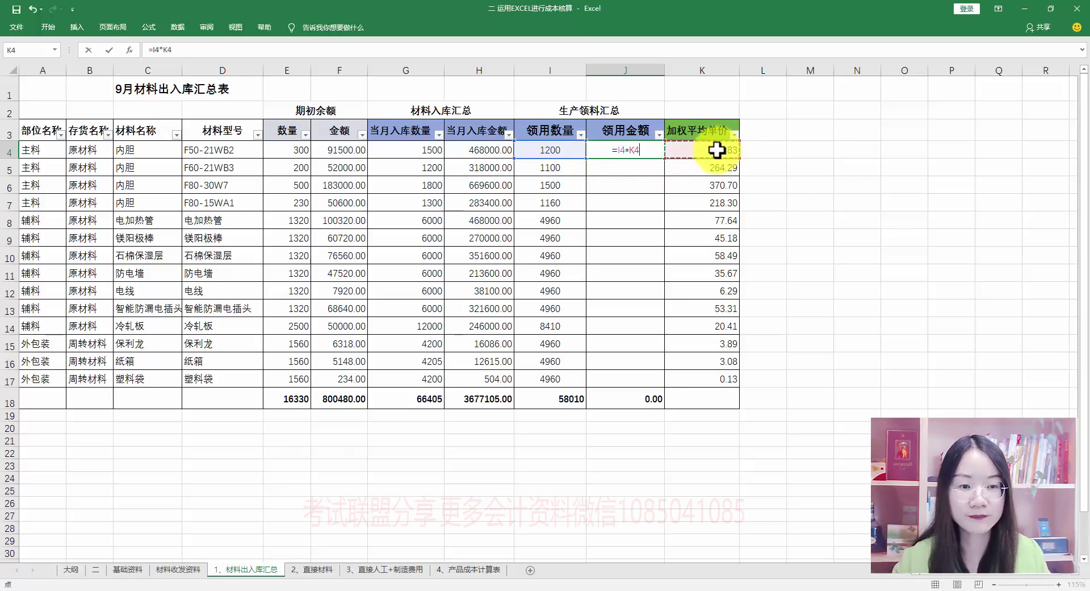
pyautogui.press('Return')
# Fill the 领用金额 formula from J4 down to J17
pyautogui.click(626, 151)
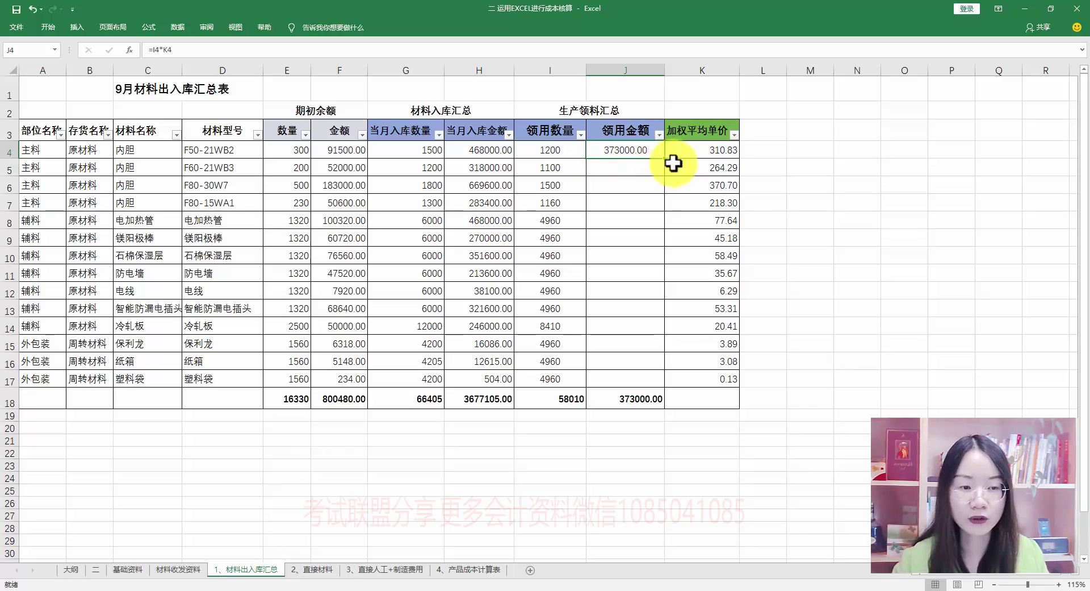
pyautogui.moveTo(665, 158); pyautogui.dragTo(656, 381)
pyautogui.click(822, 296)
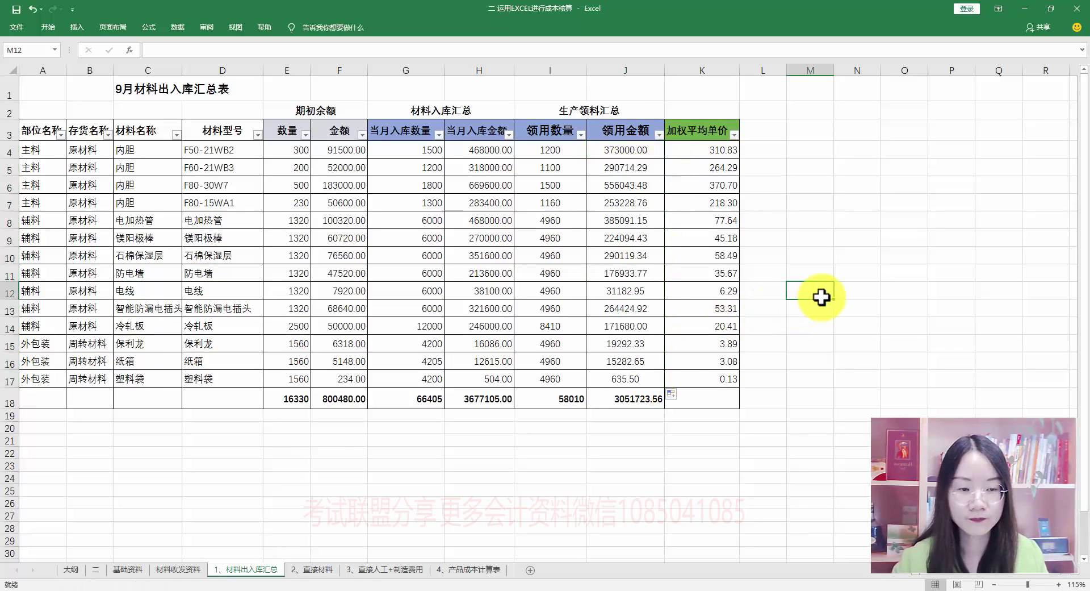